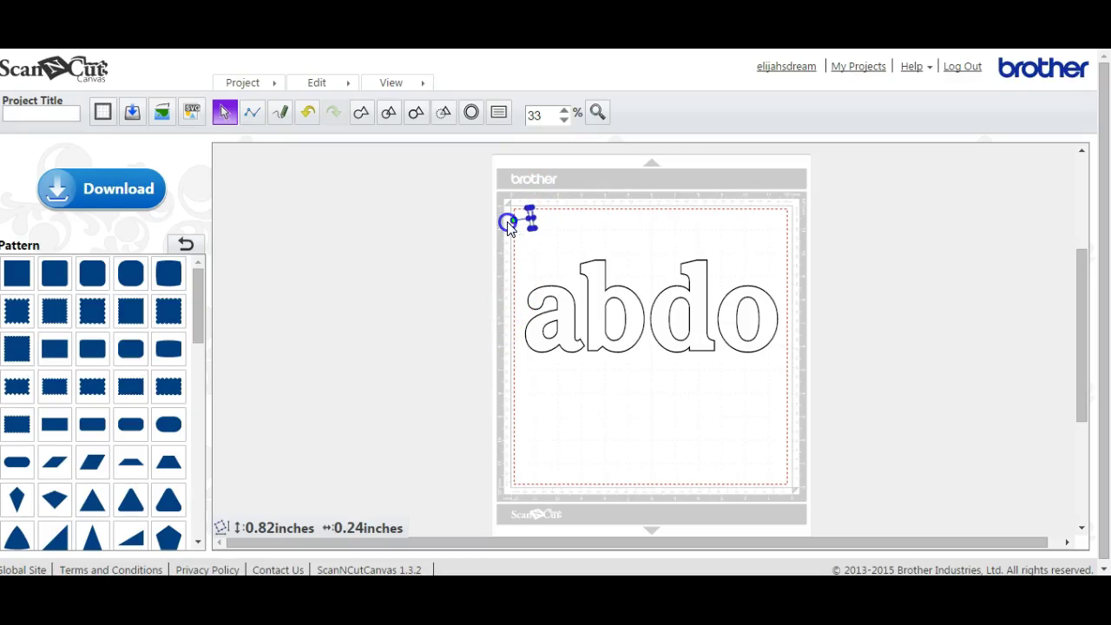
Rotate the small bar upright, test it on the 'a', then return it to the top-left corner.
{"action": "key", "text": "Delete"}
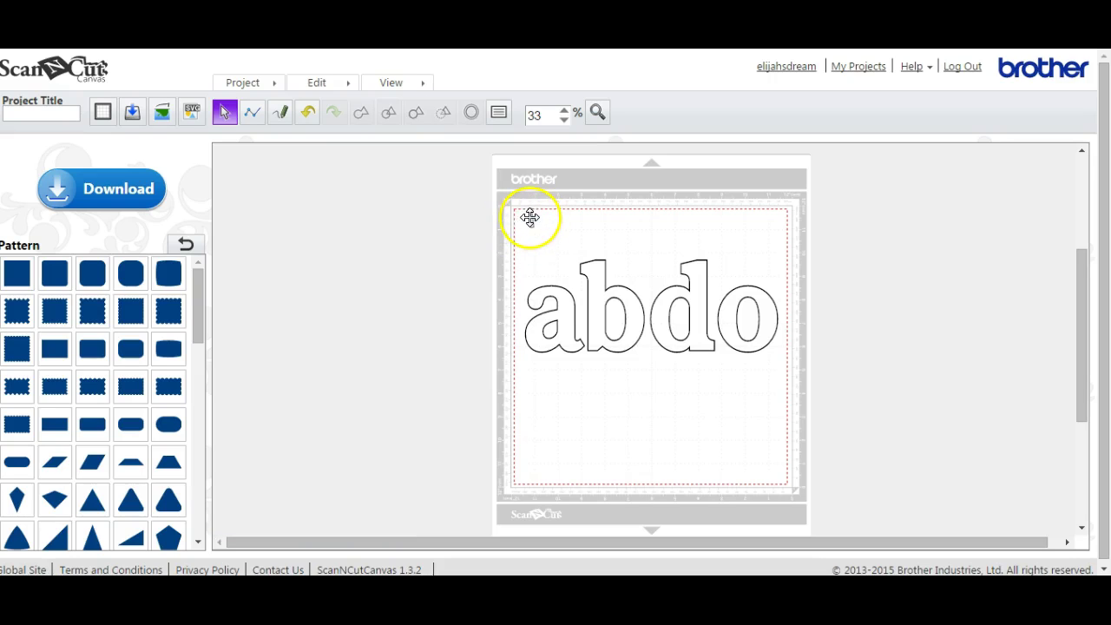
{"action": "left_click", "coordinate": [530, 217]}
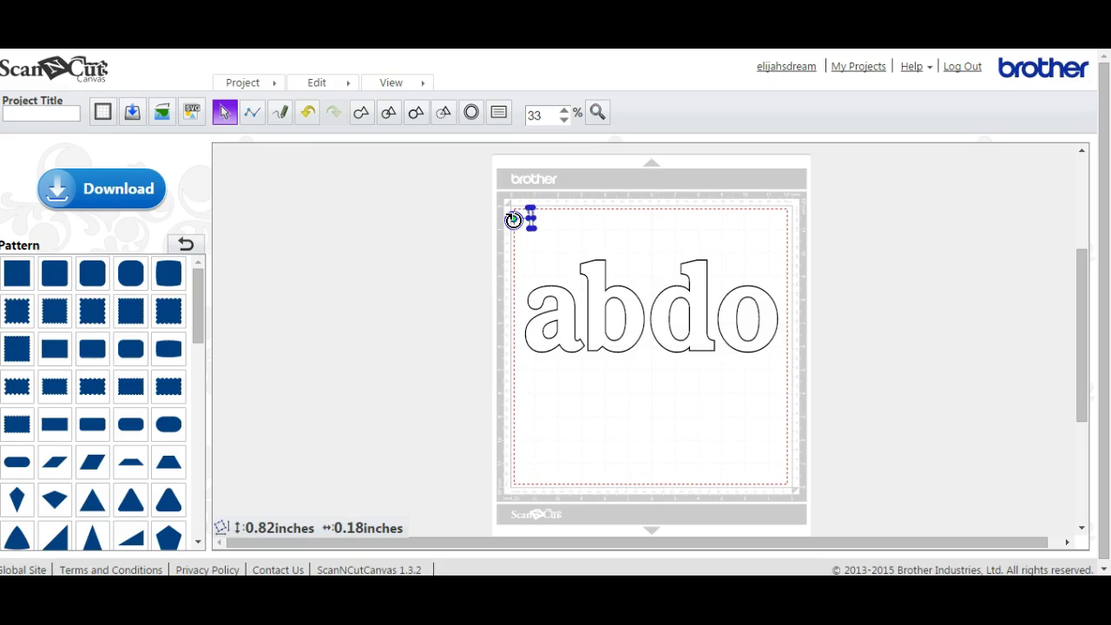
{"action": "left_click_drag", "start_coordinate": [513, 218], "coordinate": [513, 218]}
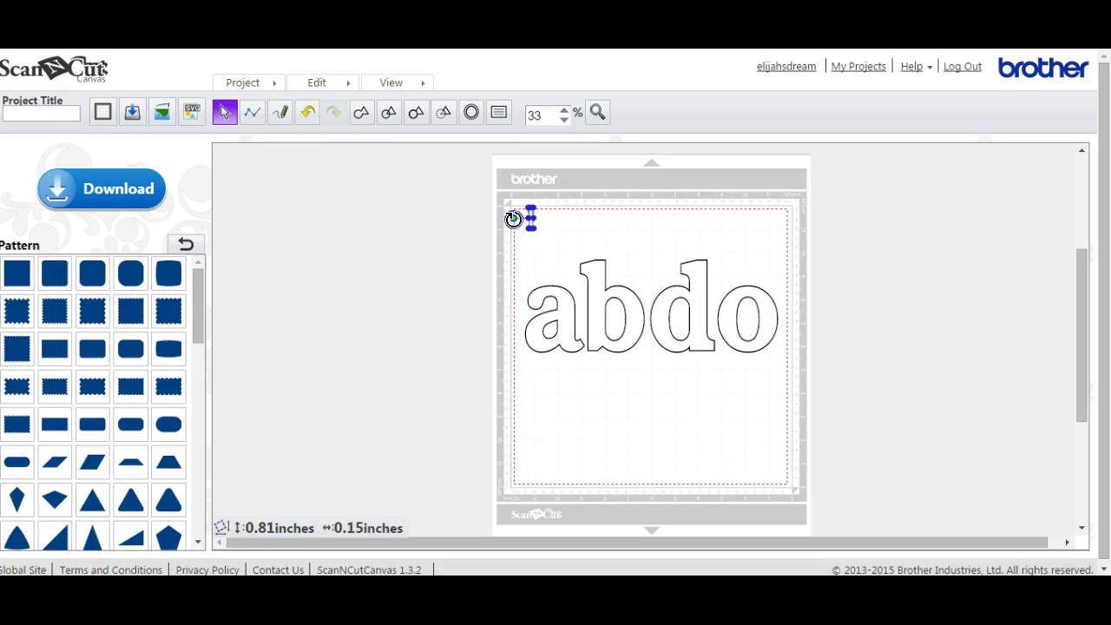
{"action": "left_click", "coordinate": [532, 217]}
{"action": "left_click_drag", "start_coordinate": [531, 216], "coordinate": [551, 316]}
{"action": "left_click_drag", "start_coordinate": [549, 313], "coordinate": [549, 230]}
Add a rectangle from the Pattern panel and shape it into a thin upright 0.88 × 0.15-inch bar.
{"action": "left_click", "coordinate": [95, 427]}
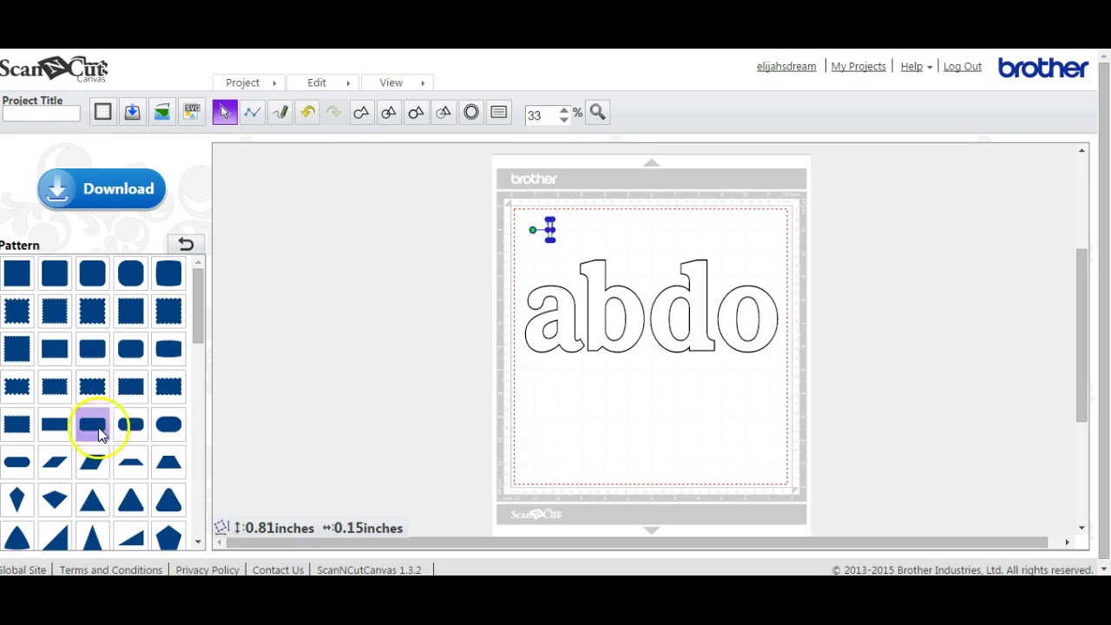
{"action": "left_click", "coordinate": [54, 424]}
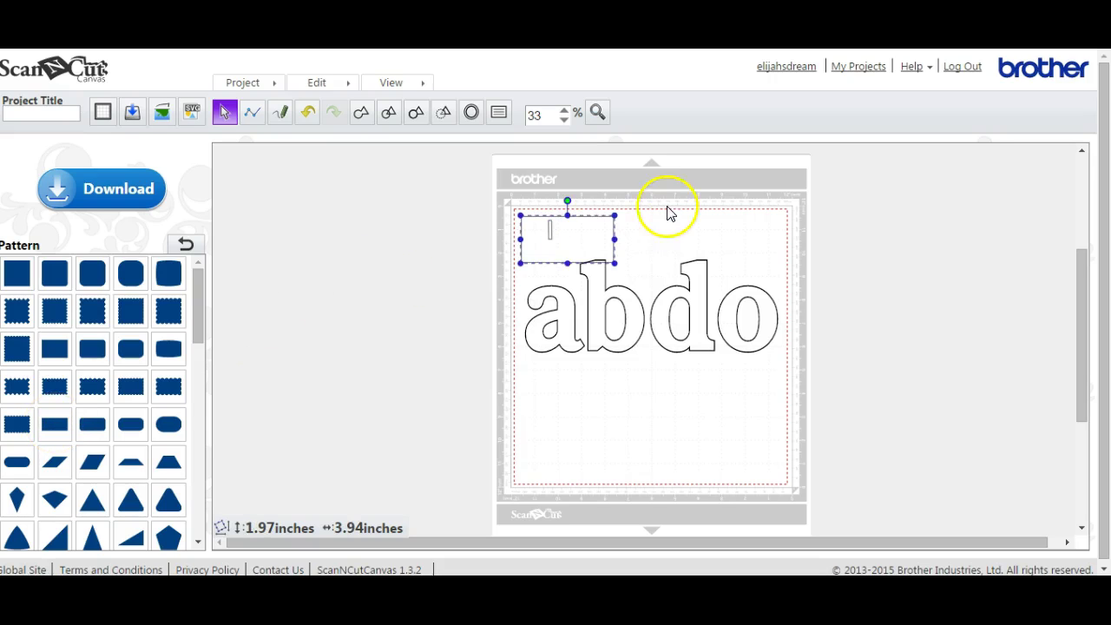
{"action": "left_click_drag", "start_coordinate": [569, 262], "coordinate": [570, 218]}
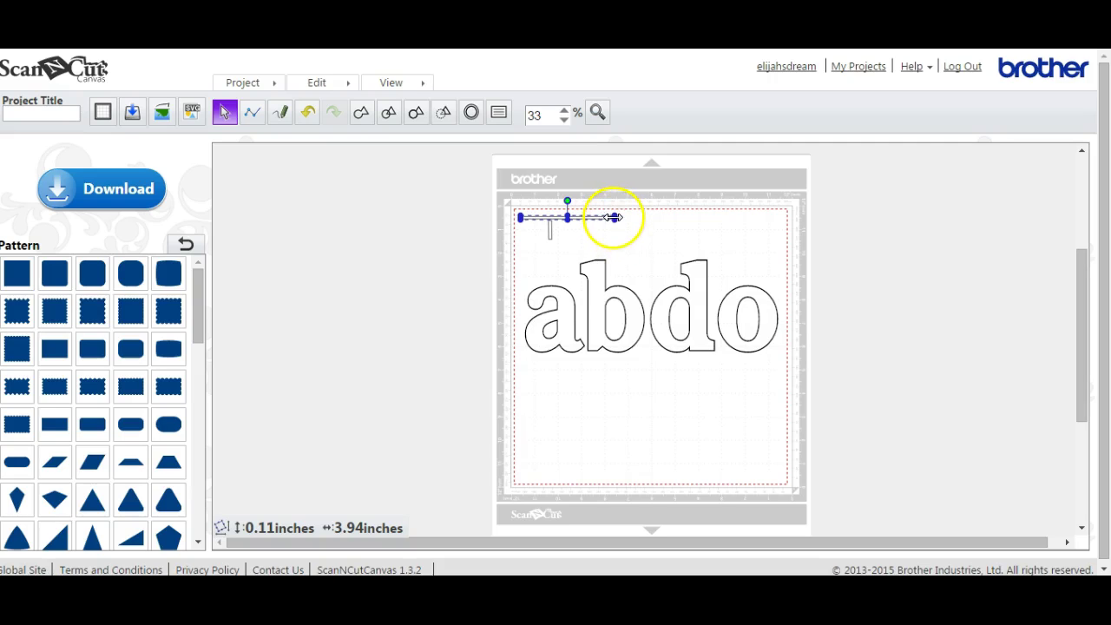
{"action": "left_click_drag", "start_coordinate": [613, 218], "coordinate": [521, 224]}
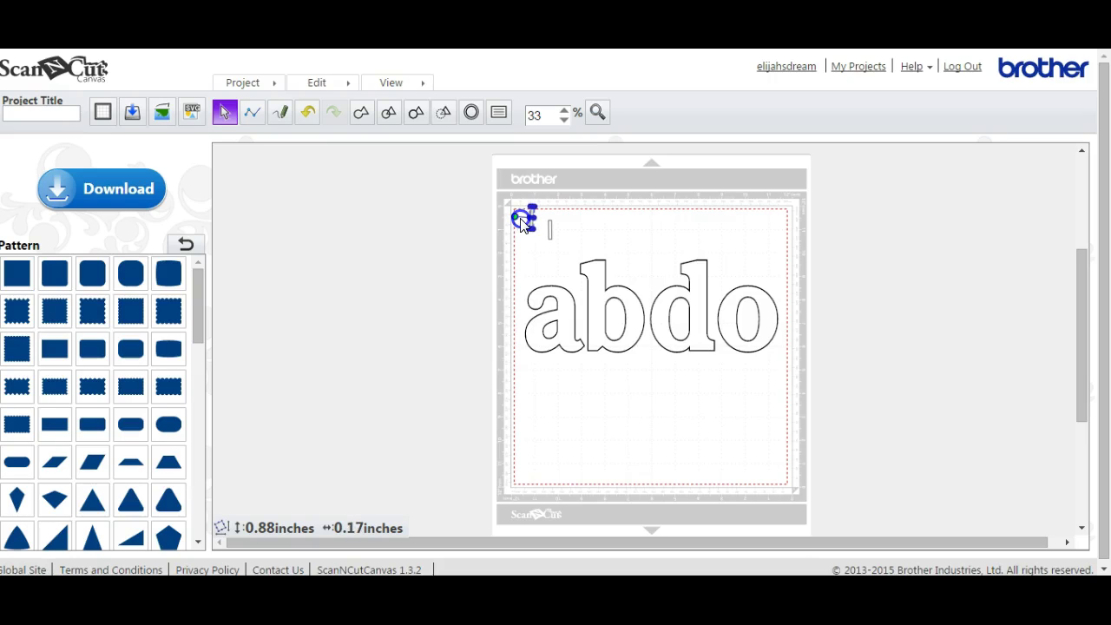
{"action": "left_click_drag", "start_coordinate": [521, 224], "coordinate": [520, 222]}
Duplicate the bar with Edit > Duplicate and place a copy across the top of the 'o'.
{"action": "left_click", "coordinate": [320, 82]}
{"action": "left_click", "coordinate": [325, 254]}
{"action": "left_click", "coordinate": [321, 83]}
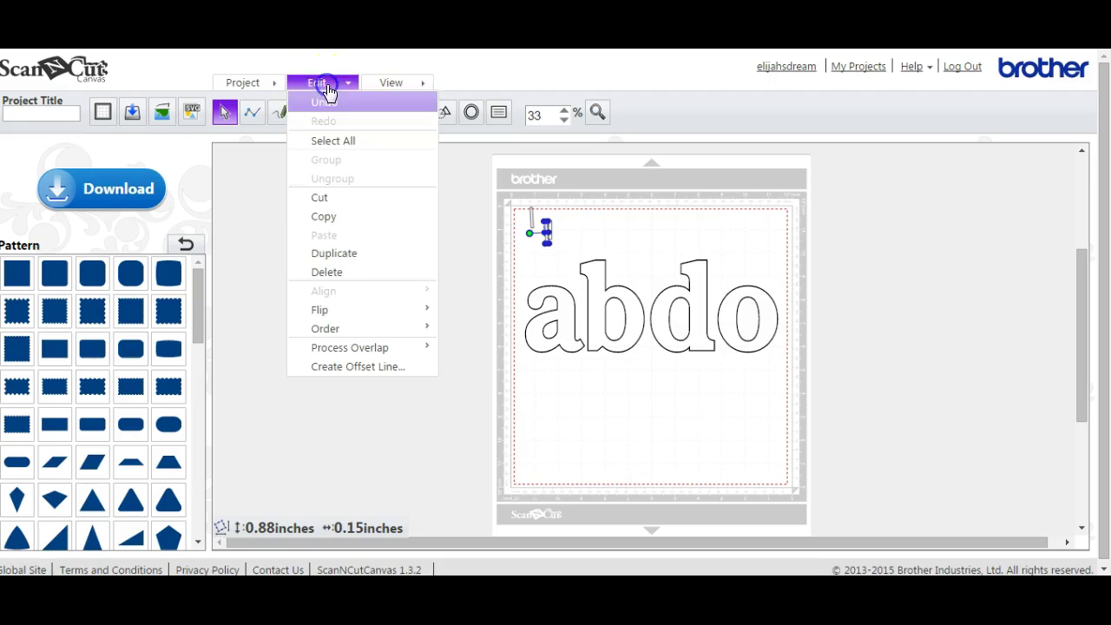
{"action": "left_click", "coordinate": [328, 257]}
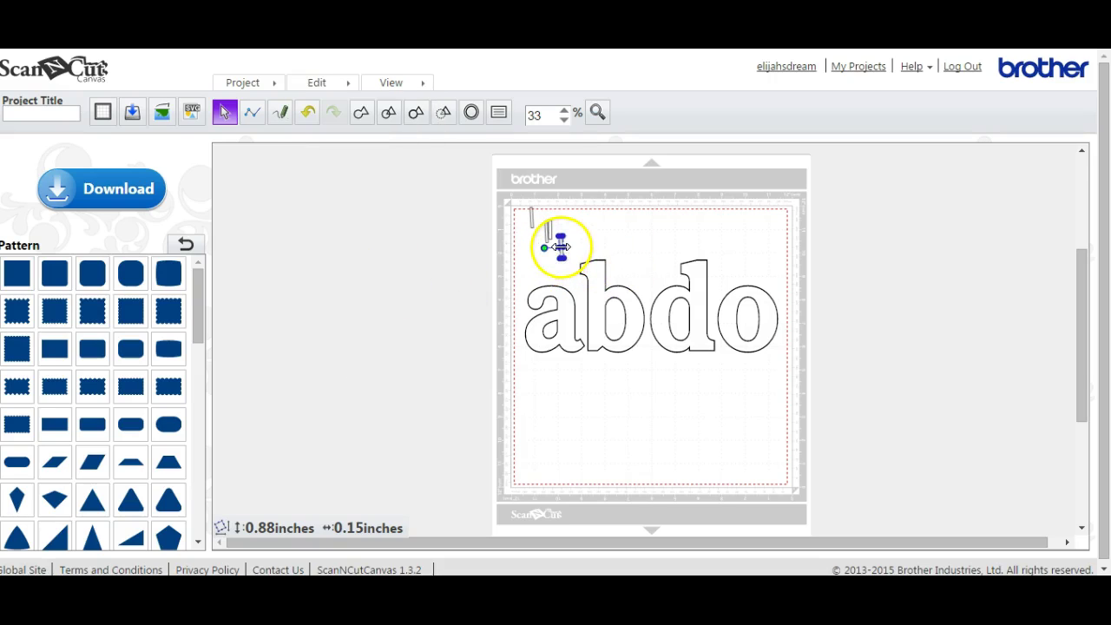
{"action": "left_click_drag", "start_coordinate": [562, 251], "coordinate": [749, 295]}
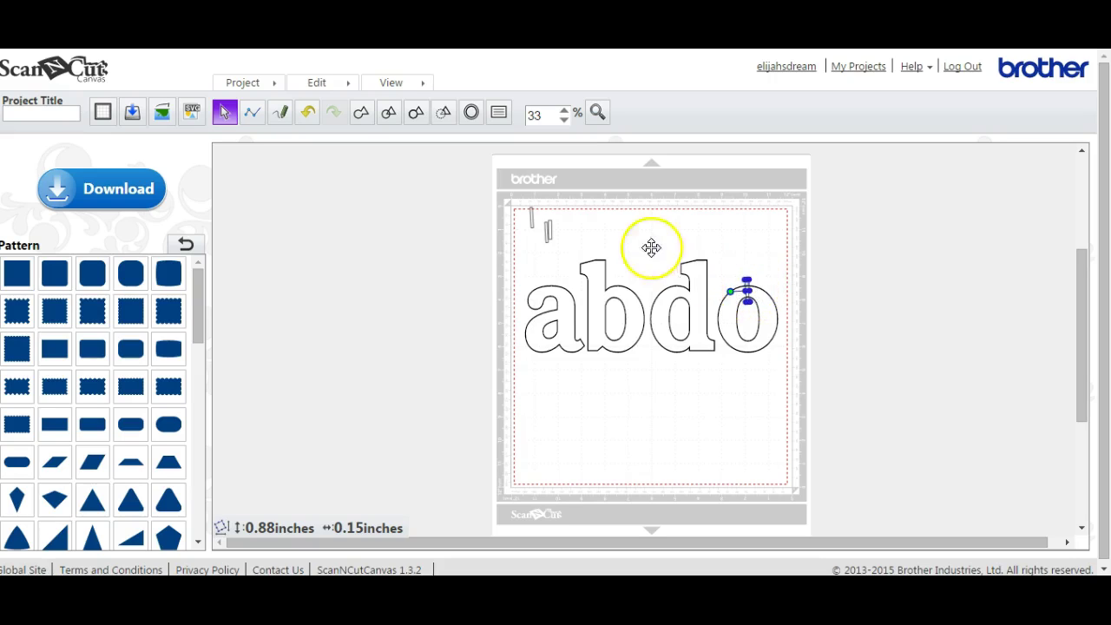
Select everything and move the 'abdo' lettering lower on the mat.
{"action": "left_click", "coordinate": [548, 233]}
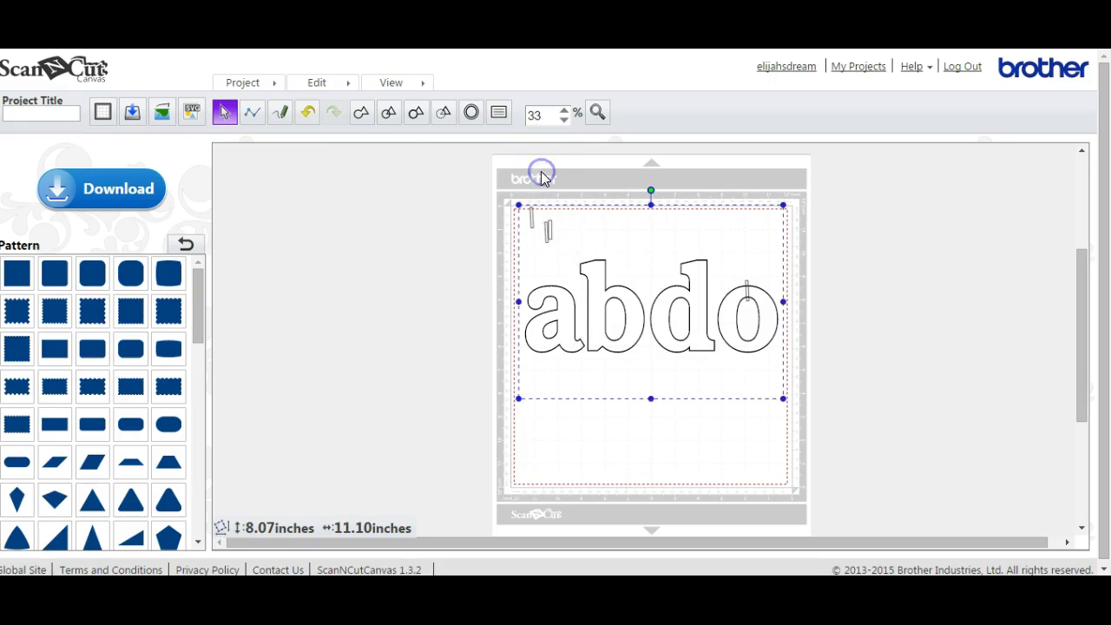
{"action": "left_click", "coordinate": [539, 196]}
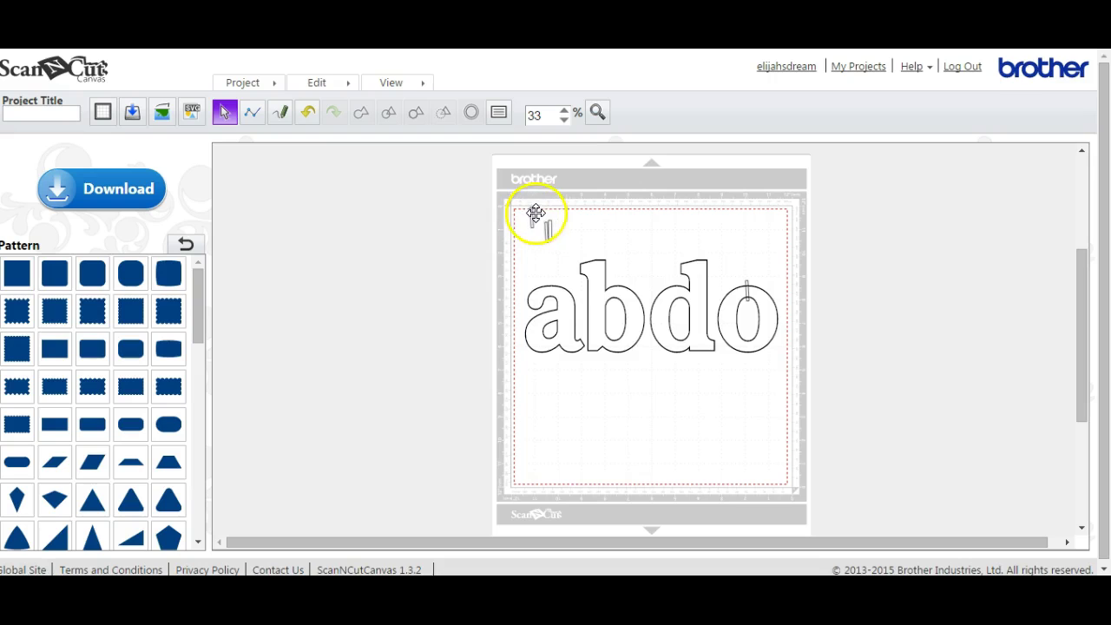
{"action": "left_click", "coordinate": [532, 216]}
{"action": "left_click_drag", "start_coordinate": [623, 306], "coordinate": [623, 401]}
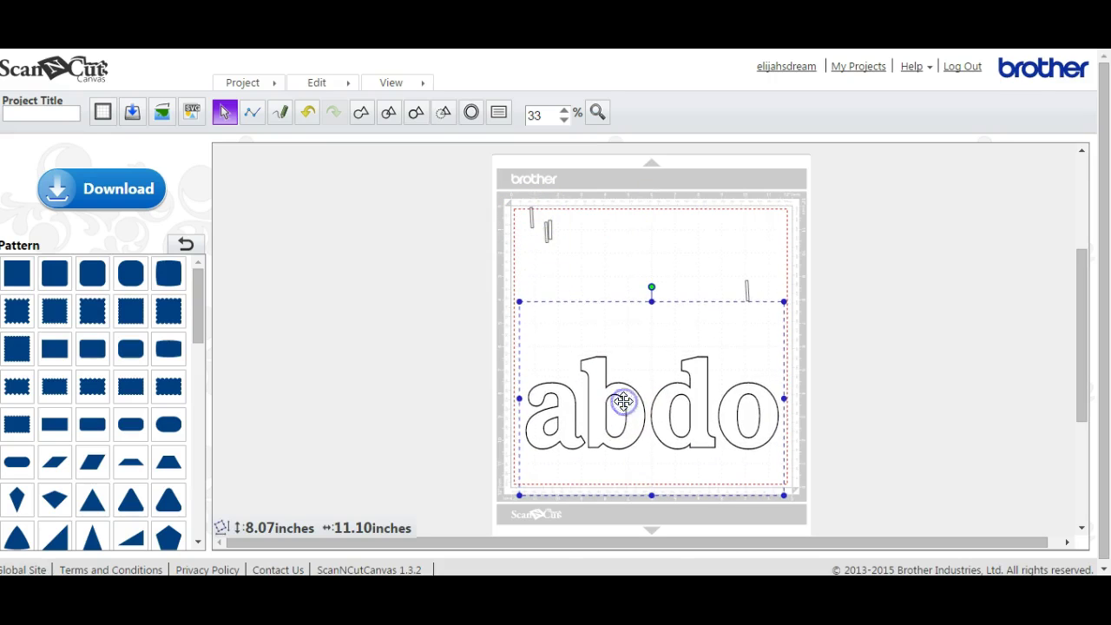
Place the small bars across the tops of the 'd', 'o', 'b' and 'a'.
{"action": "left_click", "coordinate": [550, 230]}
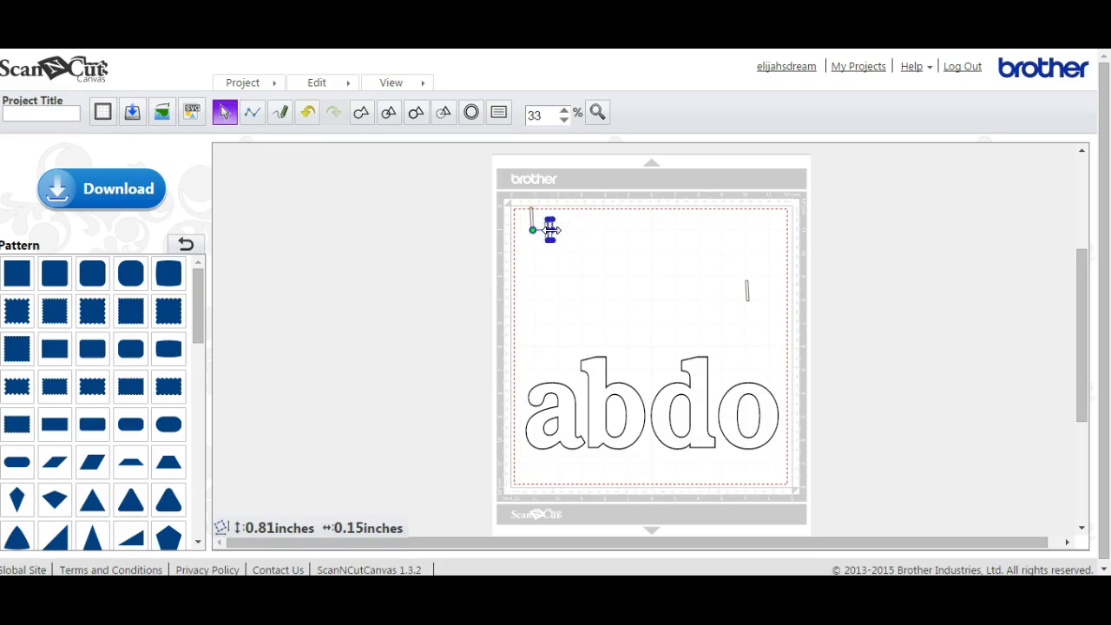
{"action": "left_click", "coordinate": [550, 229]}
{"action": "left_click_drag", "start_coordinate": [548, 228], "coordinate": [679, 387]}
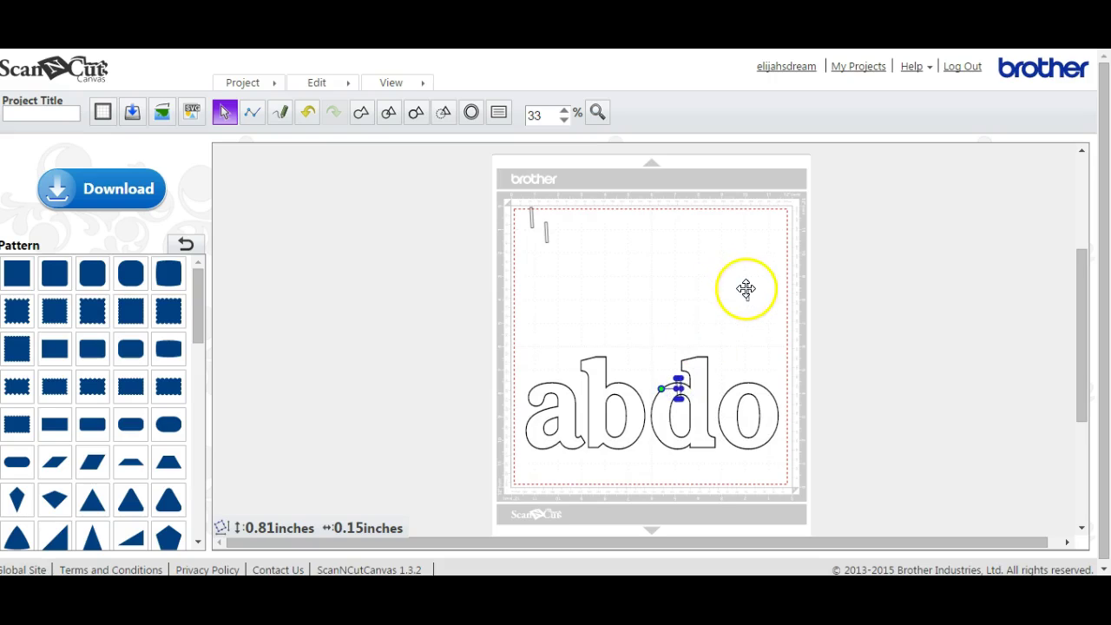
{"action": "left_click_drag", "start_coordinate": [746, 289], "coordinate": [748, 383]}
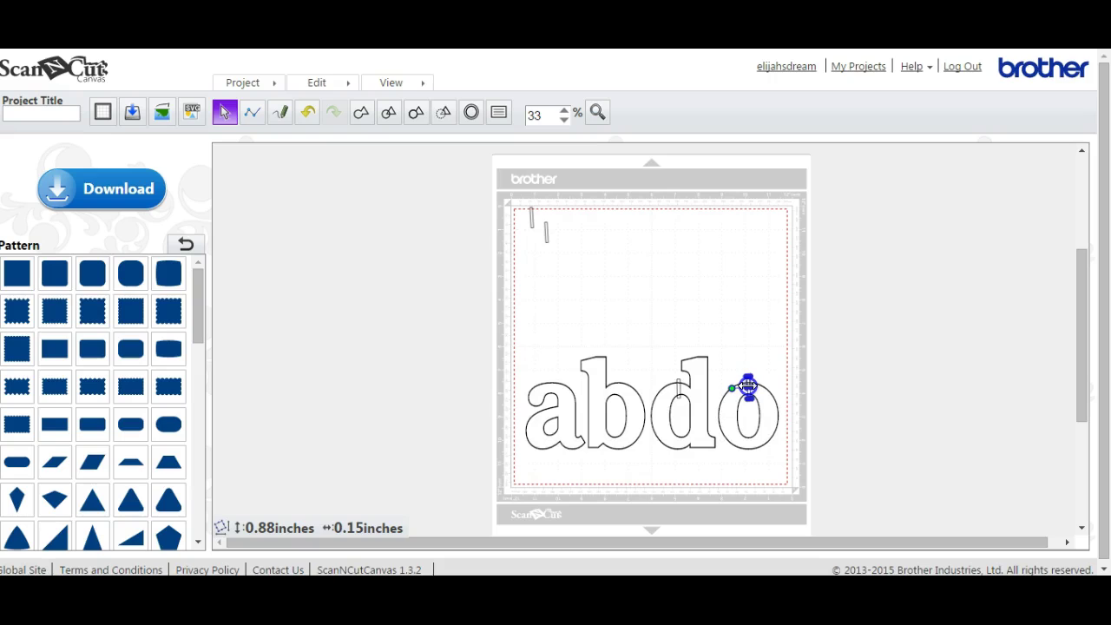
{"action": "left_click_drag", "start_coordinate": [747, 387], "coordinate": [747, 386]}
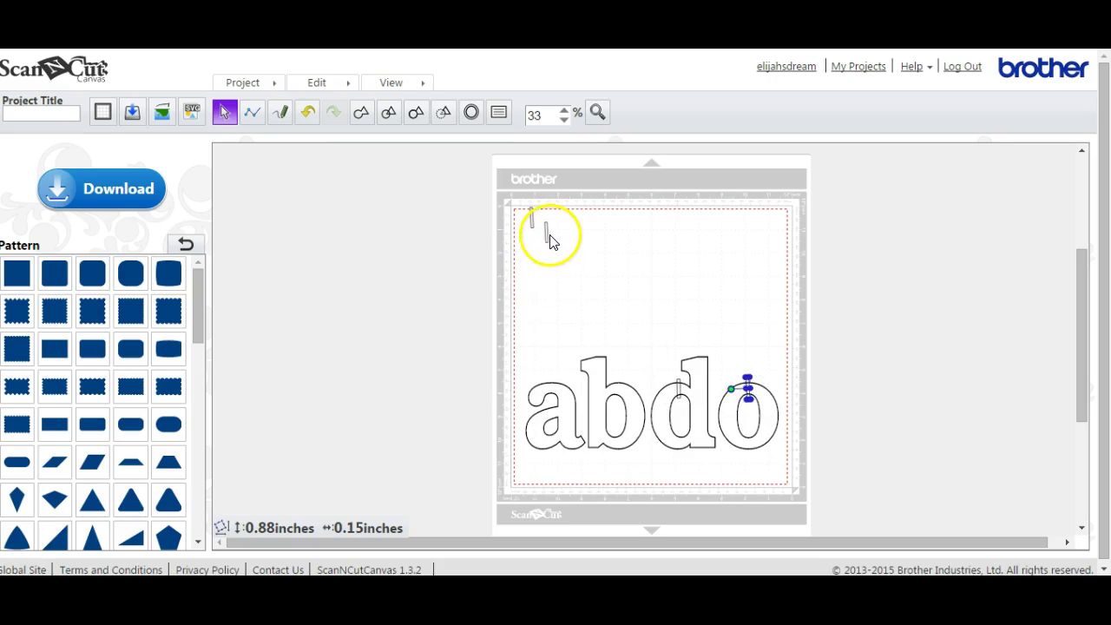
{"action": "left_click_drag", "start_coordinate": [552, 250], "coordinate": [614, 388]}
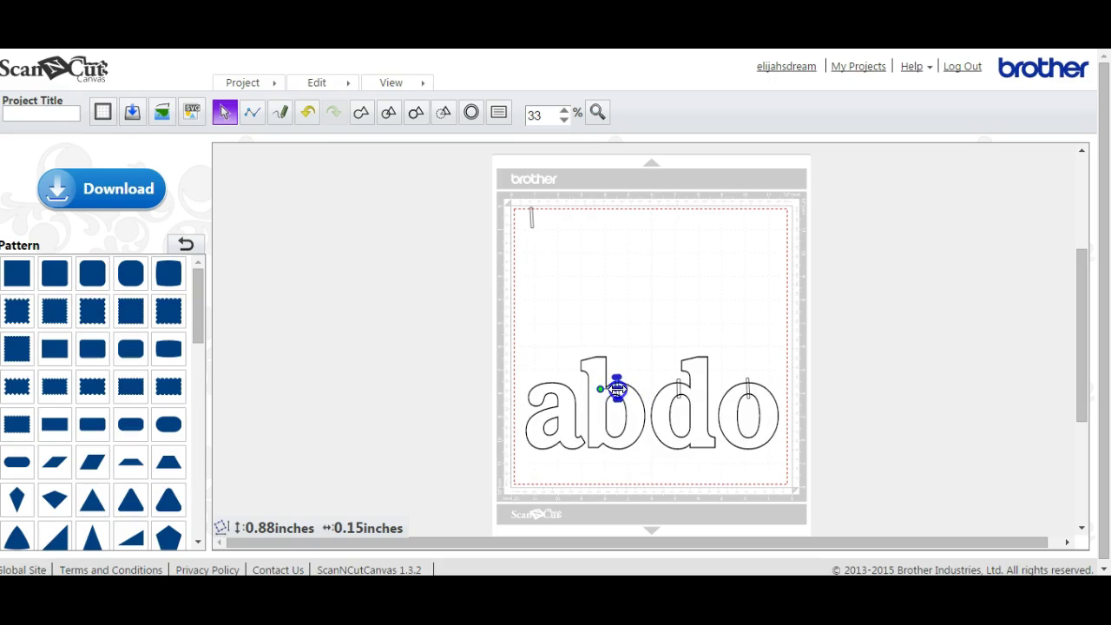
{"action": "left_click_drag", "start_coordinate": [529, 224], "coordinate": [550, 415]}
Select the letters with all bars and apply Edit > Process Overlap > Subtract to cut slits.
{"action": "left_click", "coordinate": [513, 292]}
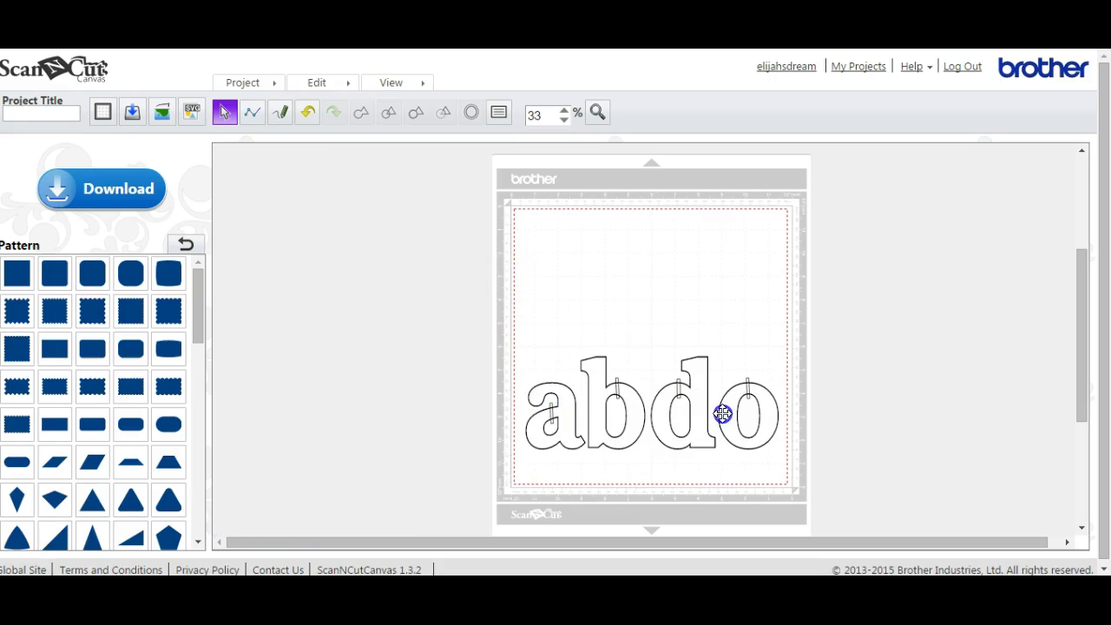
{"action": "left_click_drag", "start_coordinate": [723, 414], "coordinate": [795, 485]}
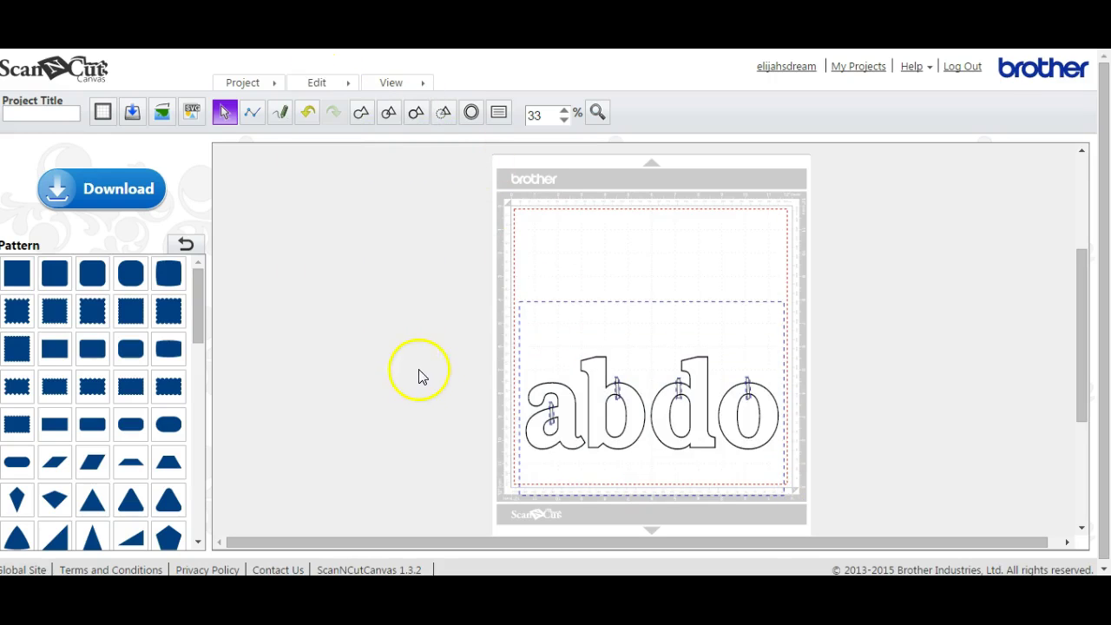
{"action": "left_click", "coordinate": [318, 82]}
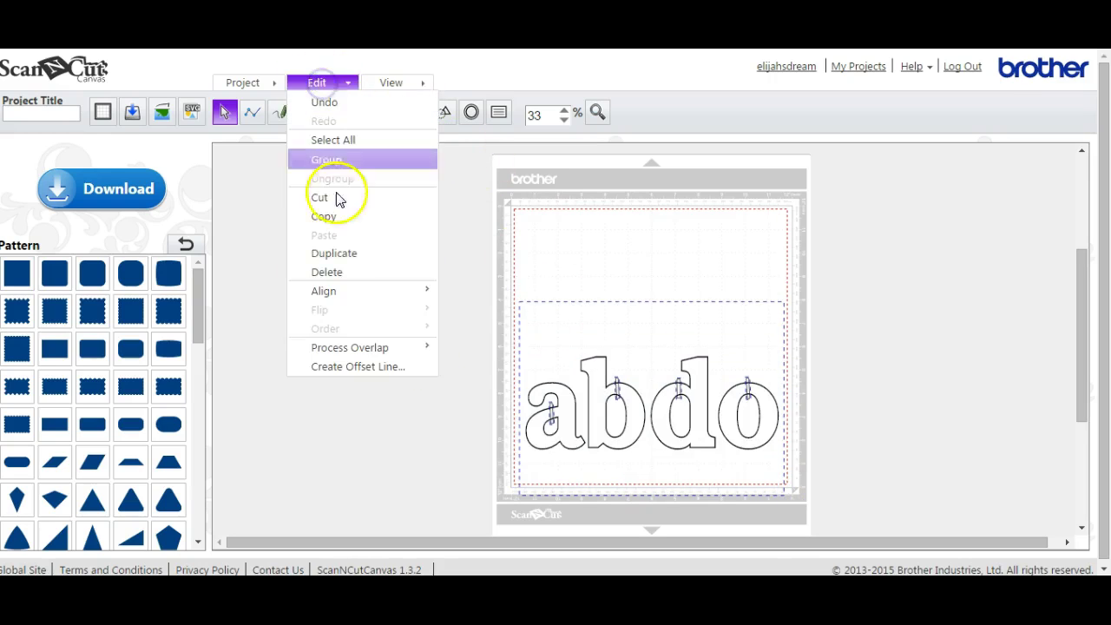
{"action": "mouse_move", "coordinate": [392, 348]}
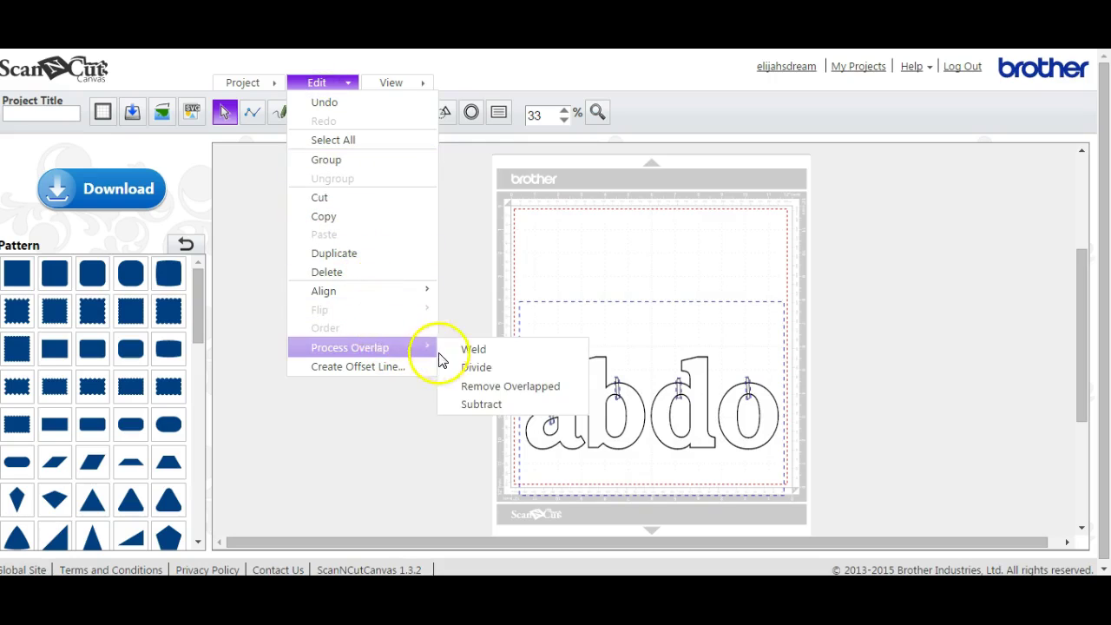
{"action": "left_click", "coordinate": [476, 406]}
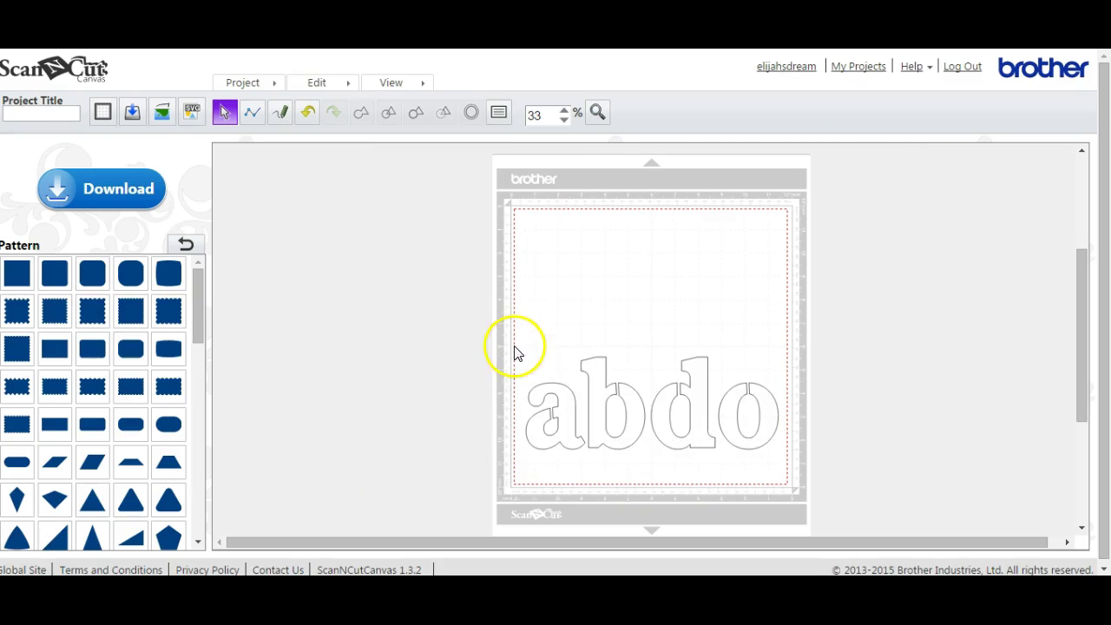
Add a square, stretch it into a wide rectangle over 'abdo', and trim it to about 4.13 × 10.98 inches.
{"action": "left_click", "coordinate": [17, 272]}
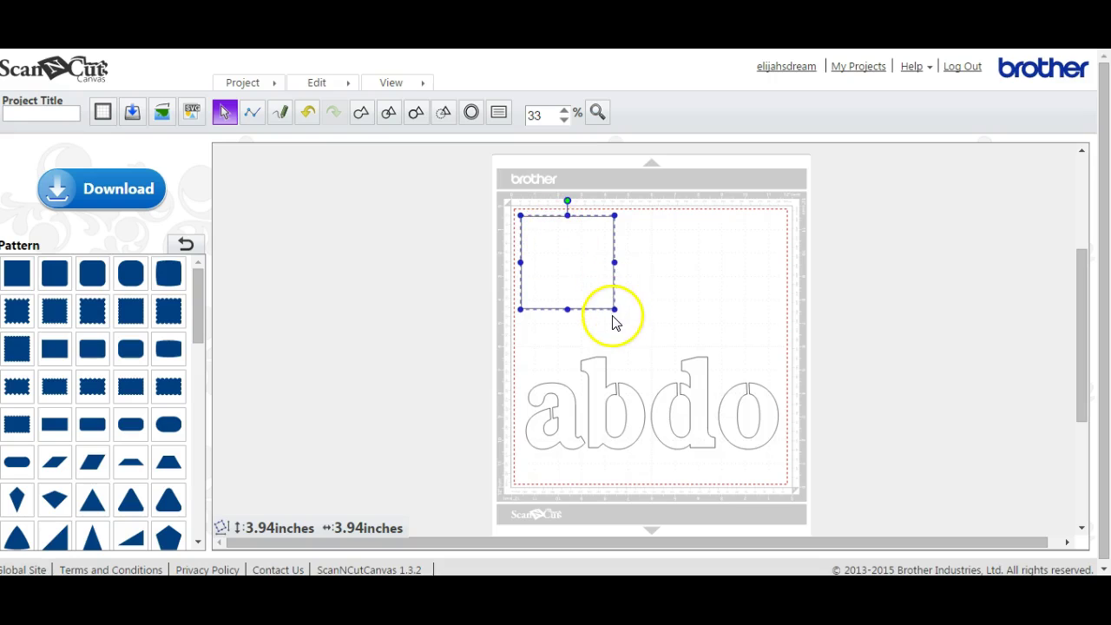
{"action": "left_click_drag", "start_coordinate": [614, 308], "coordinate": [778, 341]}
{"action": "left_click_drag", "start_coordinate": [639, 241], "coordinate": [652, 396]}
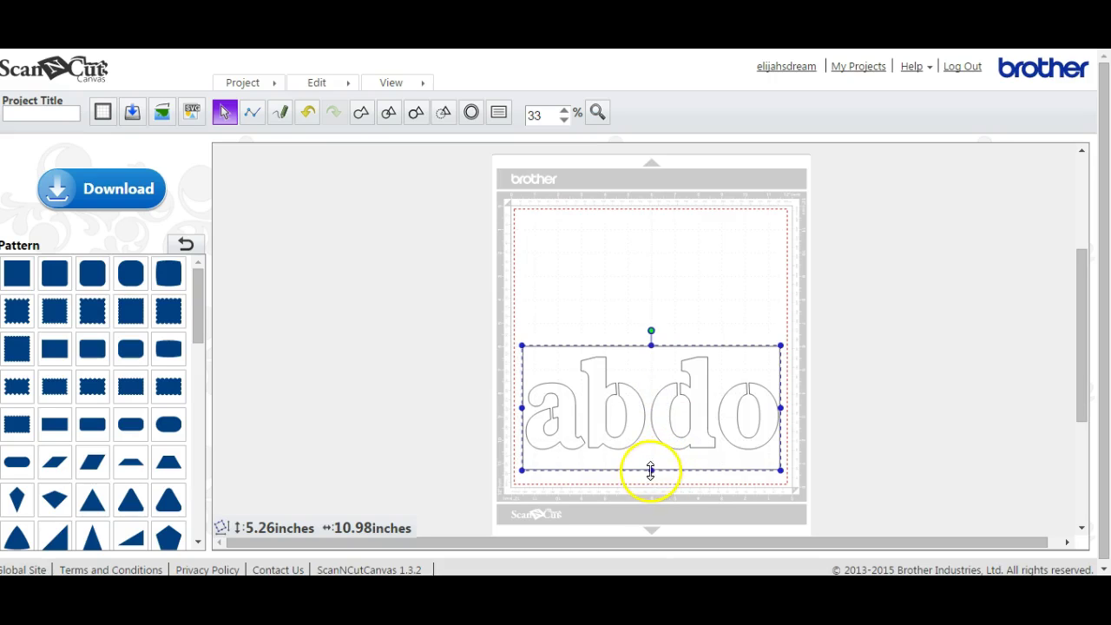
{"action": "left_click_drag", "start_coordinate": [651, 470], "coordinate": [652, 451]}
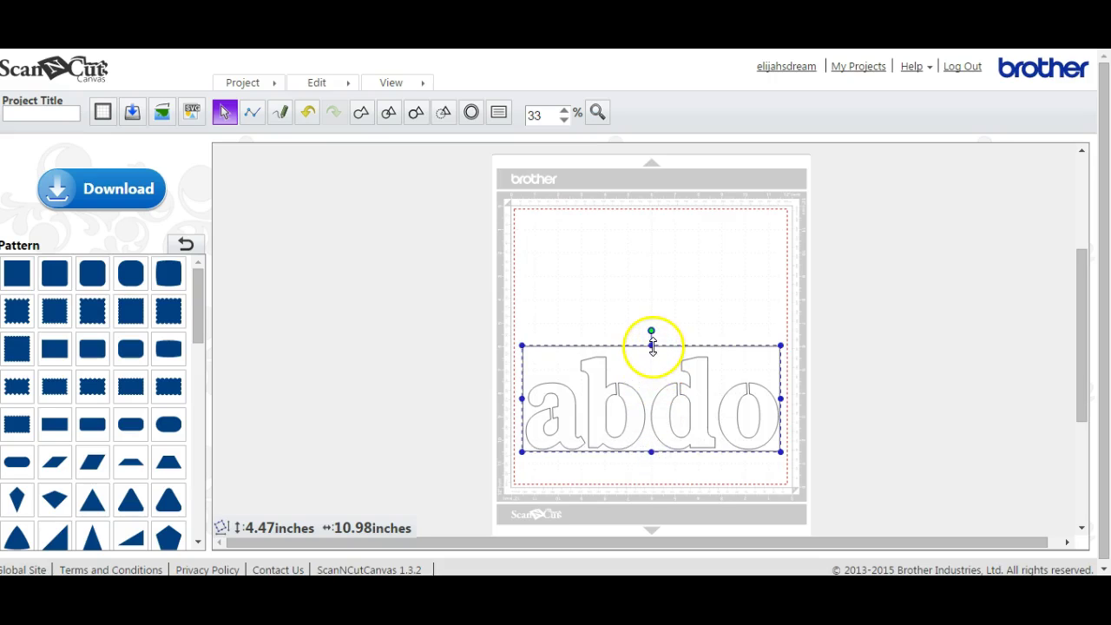
{"action": "left_click_drag", "start_coordinate": [651, 346], "coordinate": [651, 355]}
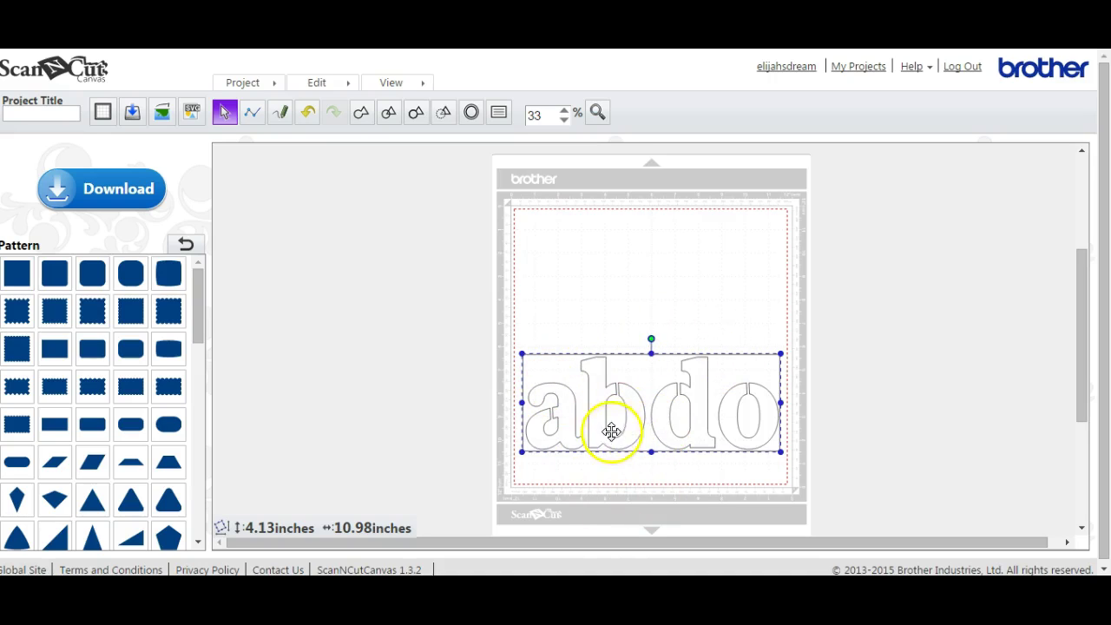